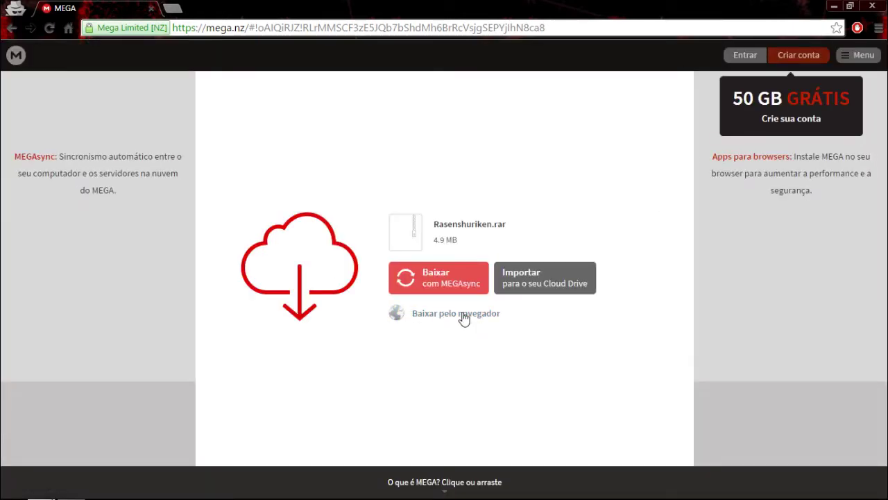
Download Rasenshuriken.rar from the MEGA page through the browser and open the Downloads folder in File Explorer.
{"action": "left_click", "coordinate": [464, 317]}
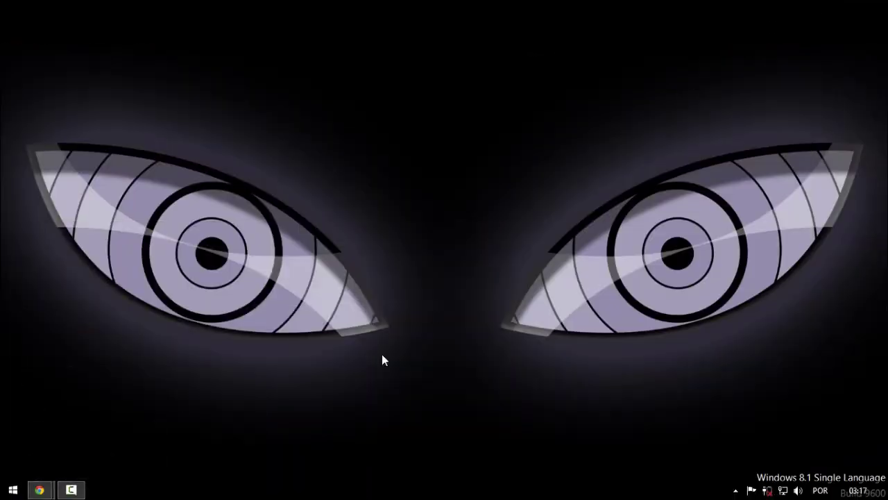
{"action": "key", "text": "super+e"}
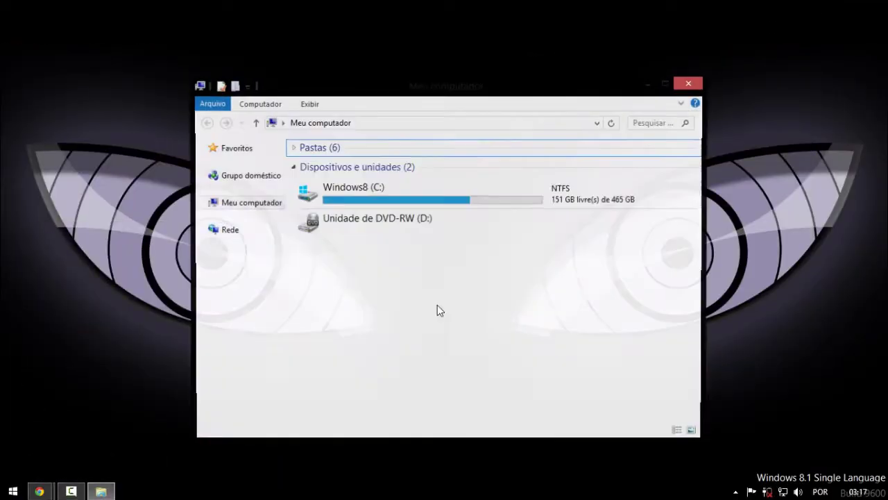
{"action": "left_click", "coordinate": [253, 244]}
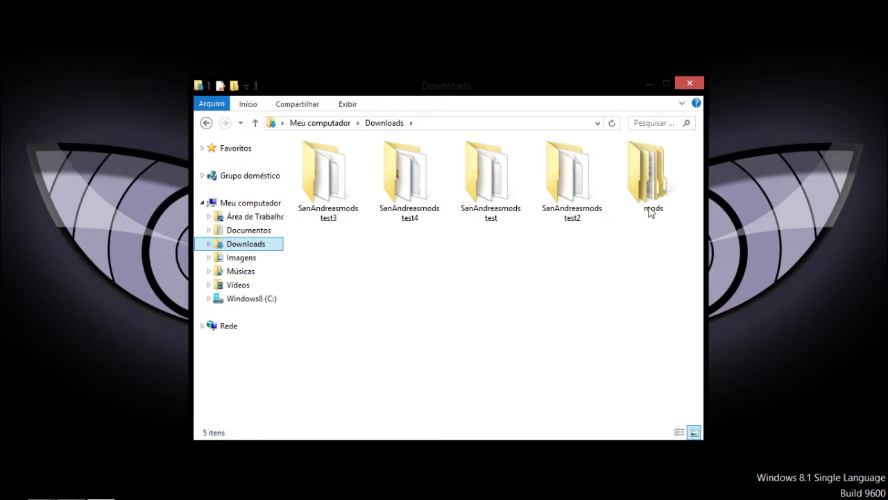
{"action": "mouse_move", "coordinate": [42, 491]}
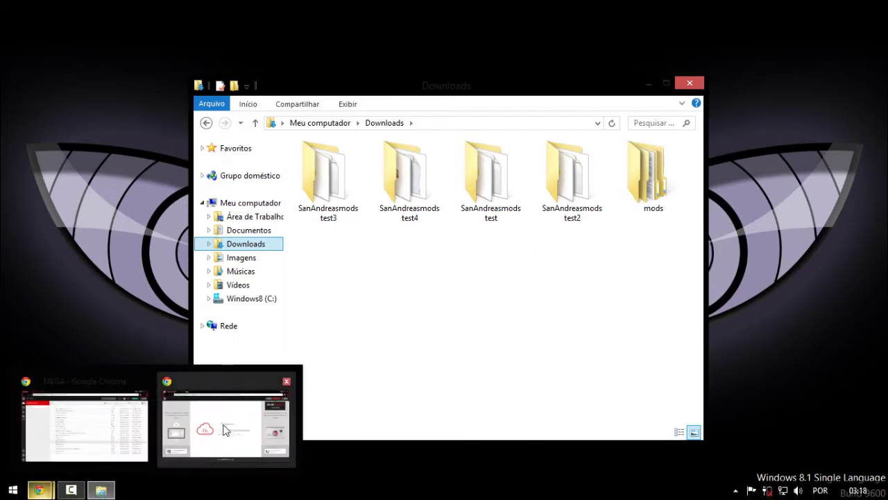
{"action": "left_click", "coordinate": [283, 406]}
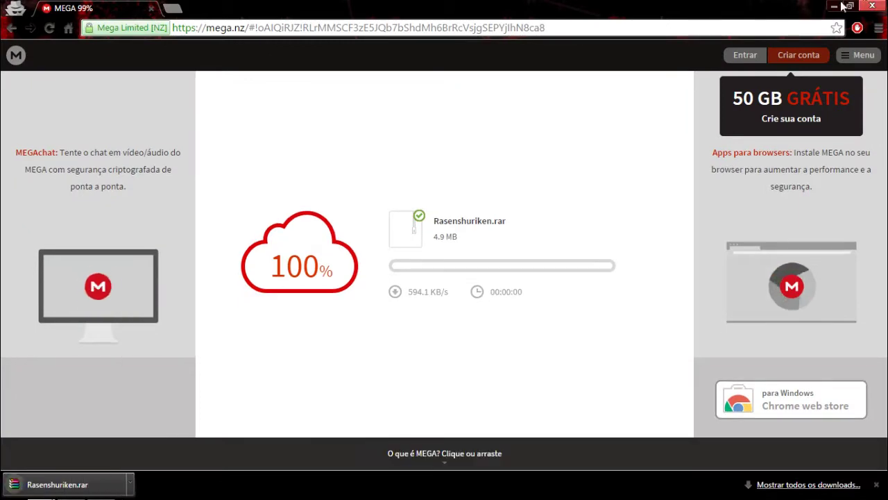
{"action": "left_click", "coordinate": [833, 6]}
Extract the Rasenshuriken archive into its own Rasenshuriken folder and delete the archive.
{"action": "left_click", "coordinate": [322, 264]}
{"action": "right_click", "coordinate": [321, 263]}
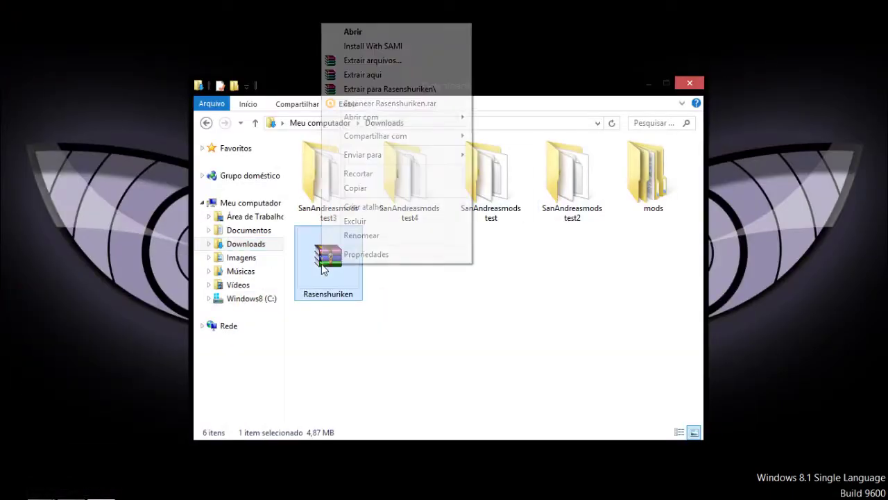
{"action": "left_click", "coordinate": [373, 88]}
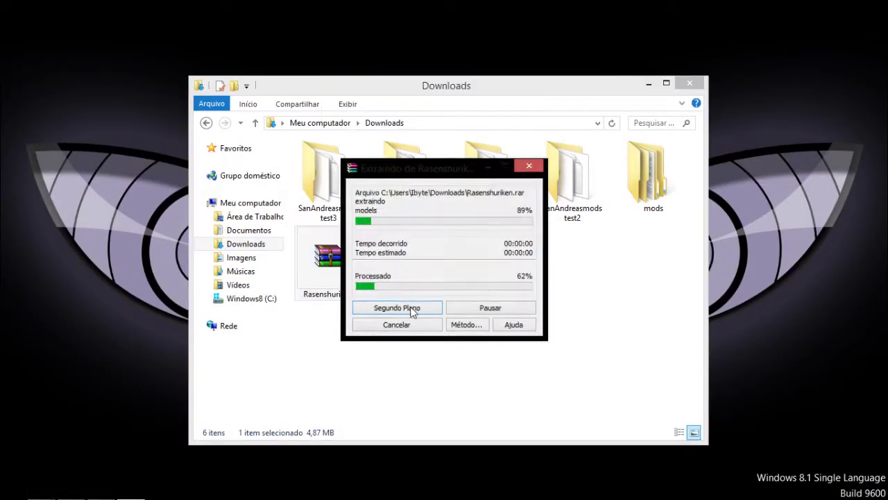
{"action": "key", "text": "Delete"}
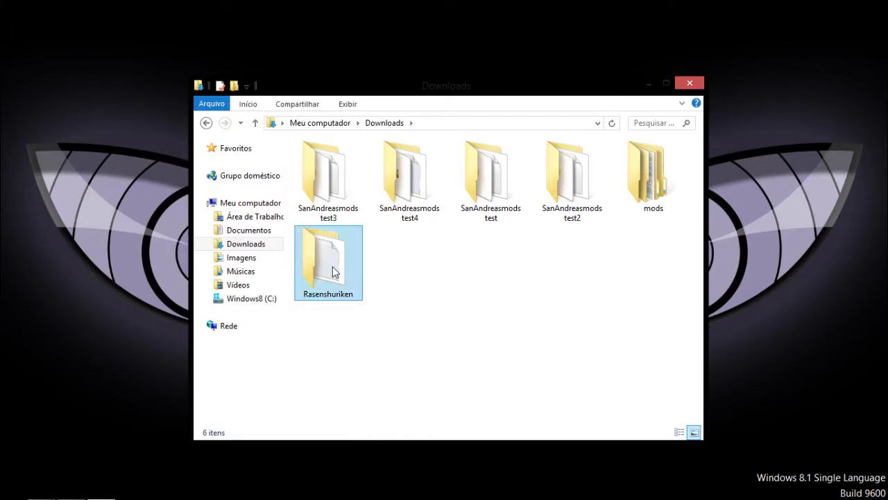
Copy the mp3 folder and fuuton_rasenshuriken.cs from the CLEO folder inside the extracted Rasenshuriken folder.
{"action": "double_click", "coordinate": [333, 272]}
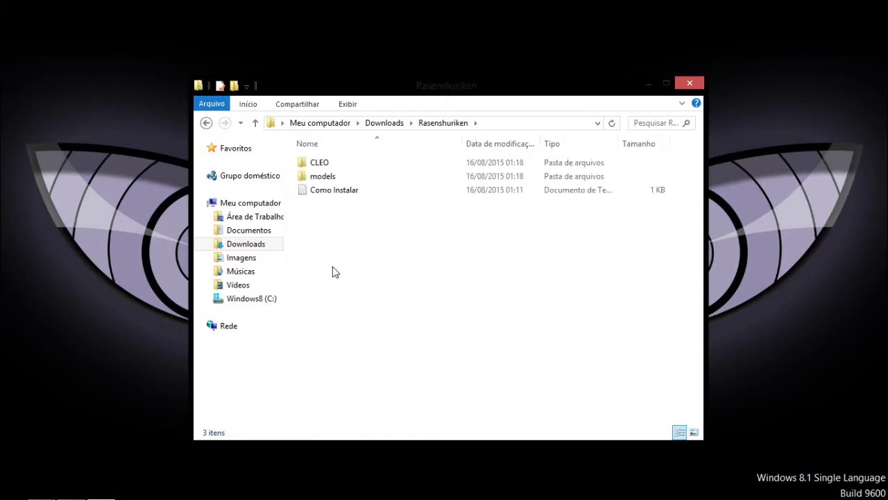
{"action": "double_click", "coordinate": [356, 161]}
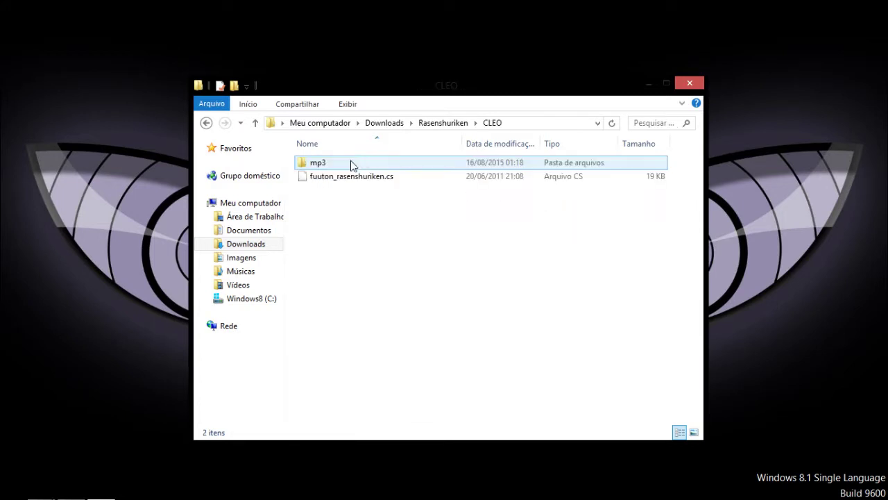
{"action": "left_click_drag", "start_coordinate": [398, 201], "coordinate": [392, 165]}
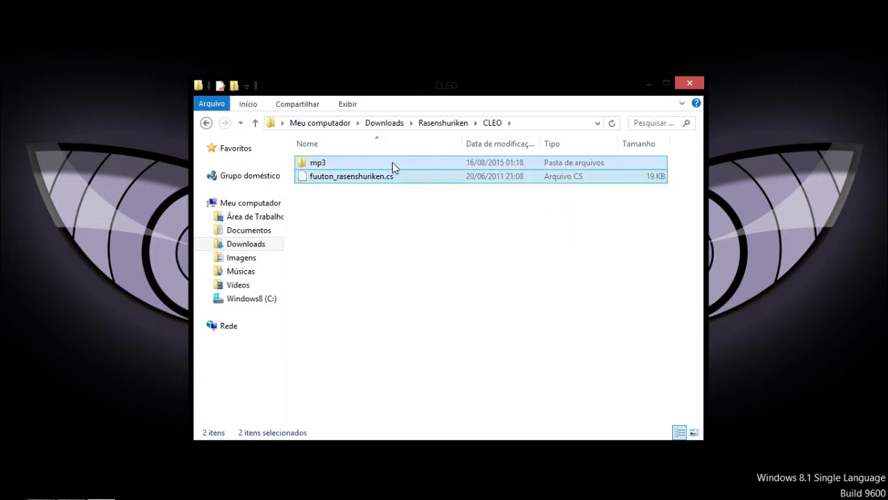
{"action": "key", "text": "Delete"}
Paste the copied mp3 folder and fuuton_rasenshuriken.cs into the cleo folder of SanAndreasmodstest3.
{"action": "key", "text": "BackSpace"}
{"action": "key", "text": "BackSpace"}
{"action": "key", "text": "BackSpace"}
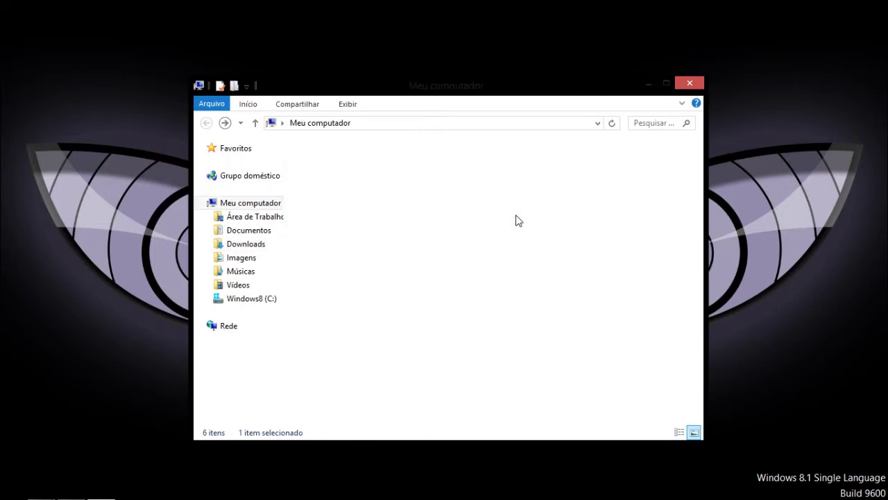
{"action": "key", "text": "BackSpace"}
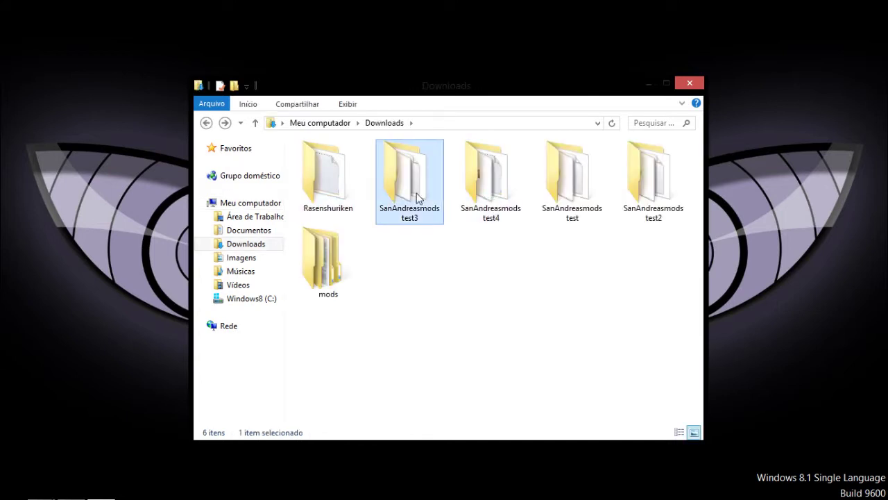
{"action": "double_click", "coordinate": [419, 199]}
{"action": "double_click", "coordinate": [339, 193]}
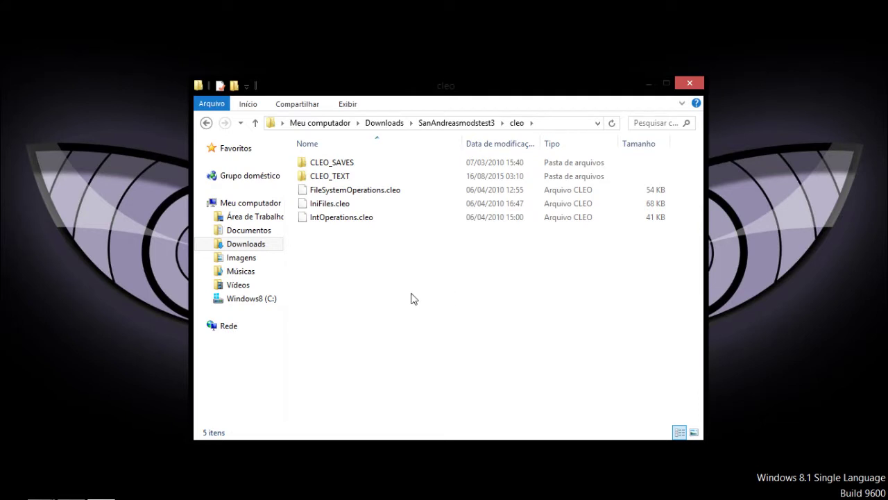
{"action": "key", "text": "ctrl+v"}
{"action": "left_click", "coordinate": [344, 305]}
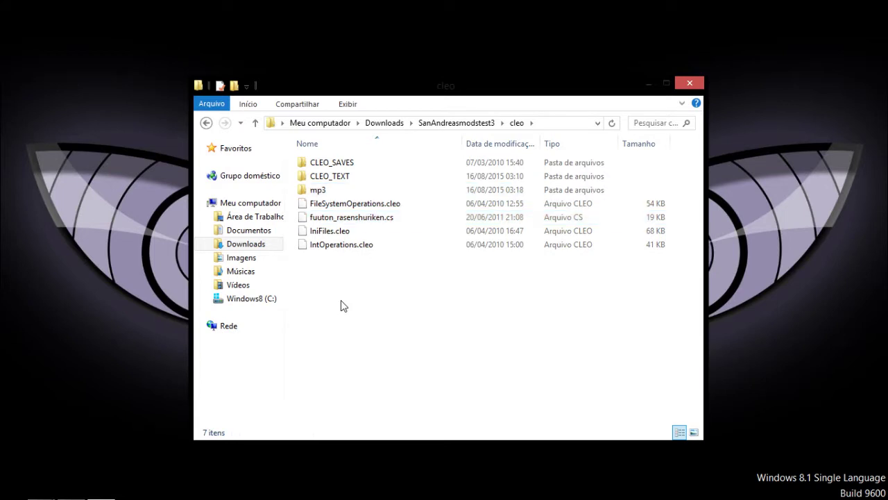
Launch Alci's IMG Editor 1.5 from the Alci's Imgeditor folder inside the mods folder in Downloads.
{"action": "key", "text": "BackSpace"}
{"action": "key", "text": "BackSpace"}
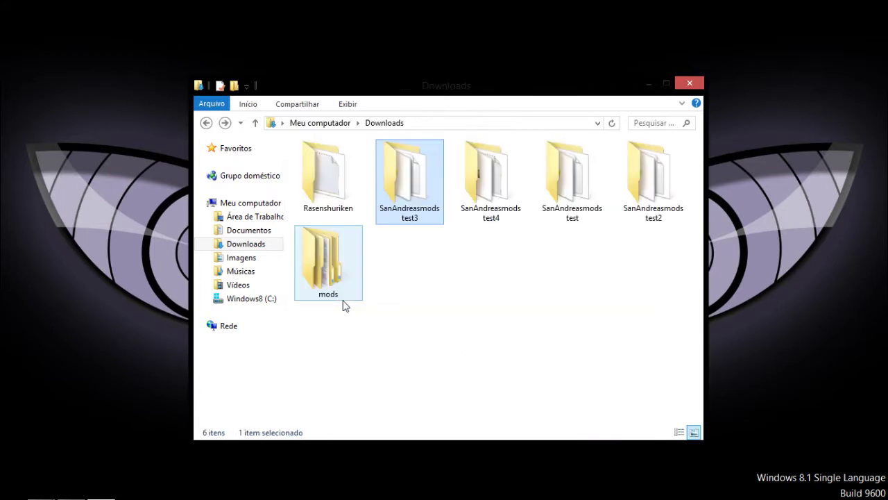
{"action": "double_click", "coordinate": [332, 278]}
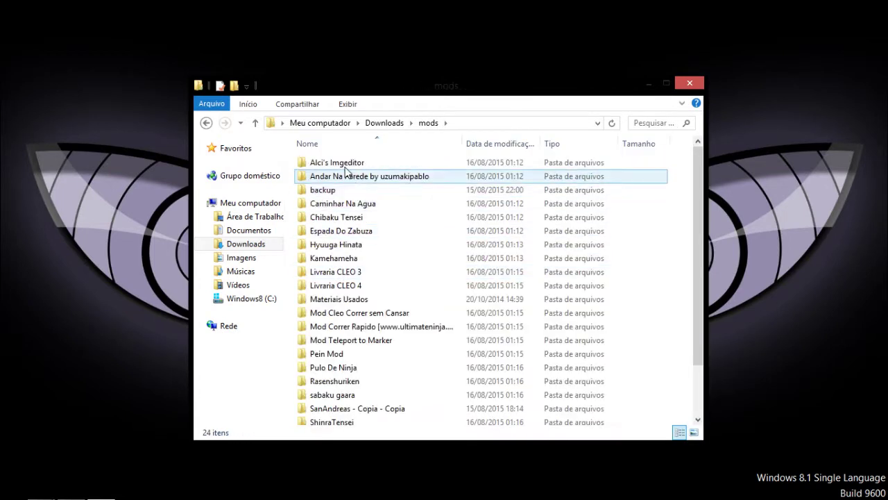
{"action": "double_click", "coordinate": [344, 167]}
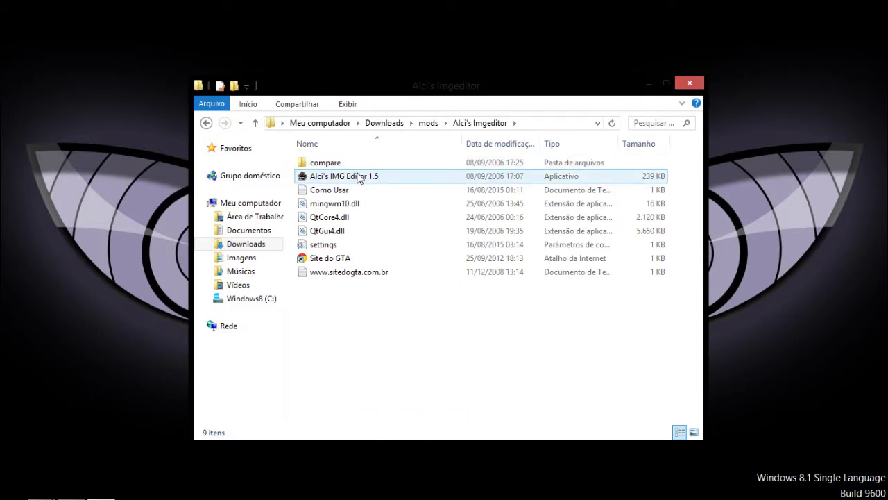
{"action": "double_click", "coordinate": [359, 178]}
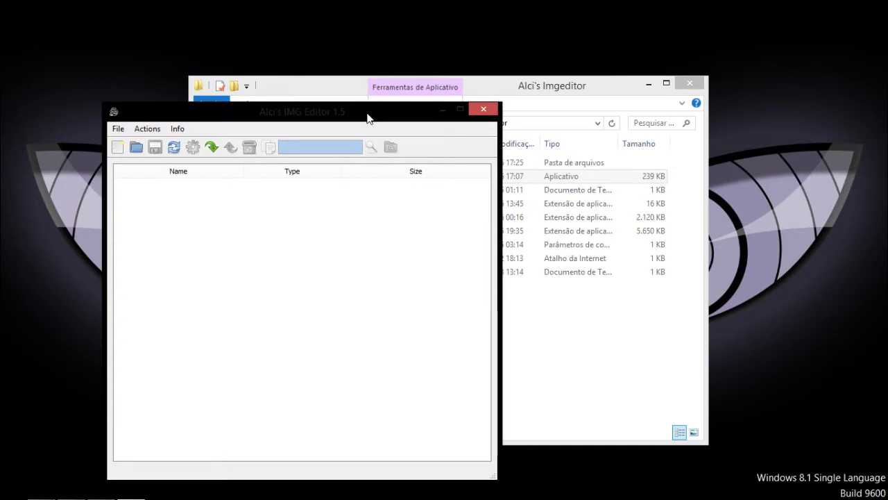
Open the gta3 IMG archive from the models folder of SanAndreasmodstest3 in the IMG editor.
{"action": "left_click", "coordinate": [136, 149]}
{"action": "left_click", "coordinate": [269, 295]}
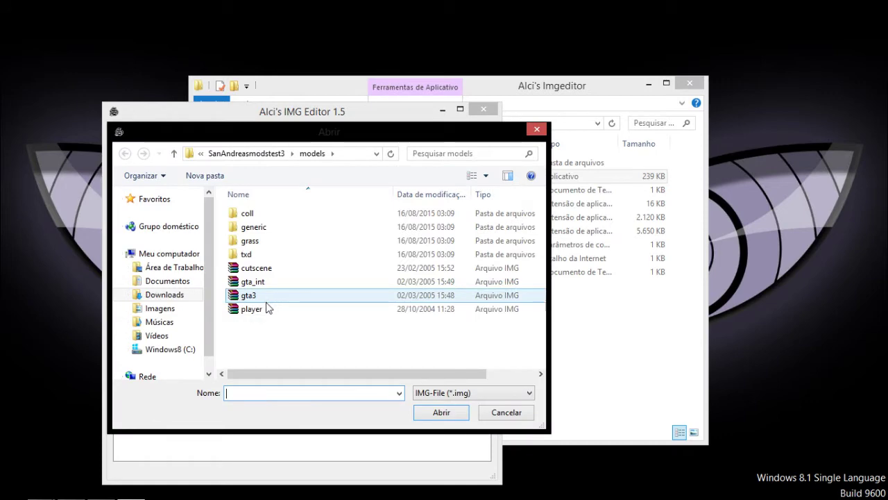
{"action": "double_click", "coordinate": [265, 299]}
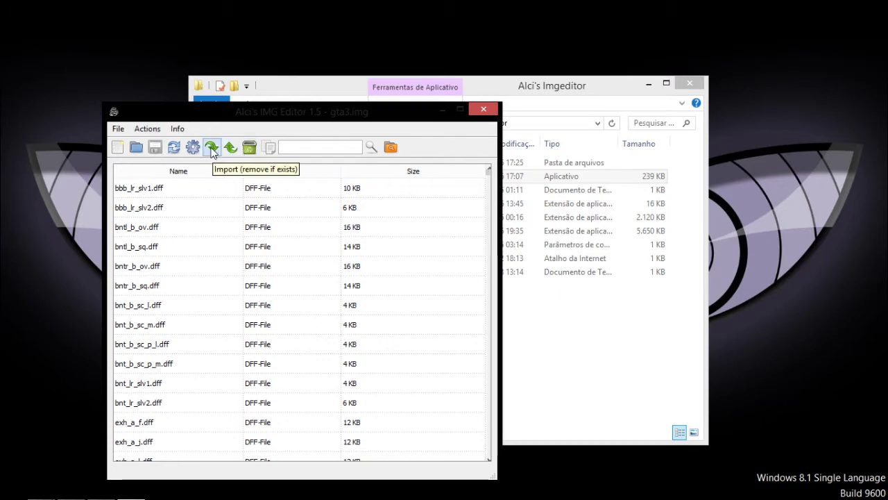
Switch to File Explorer and open the gta3.img folder inside the Rasenshuriken mod's models folder.
{"action": "left_click", "coordinate": [634, 357]}
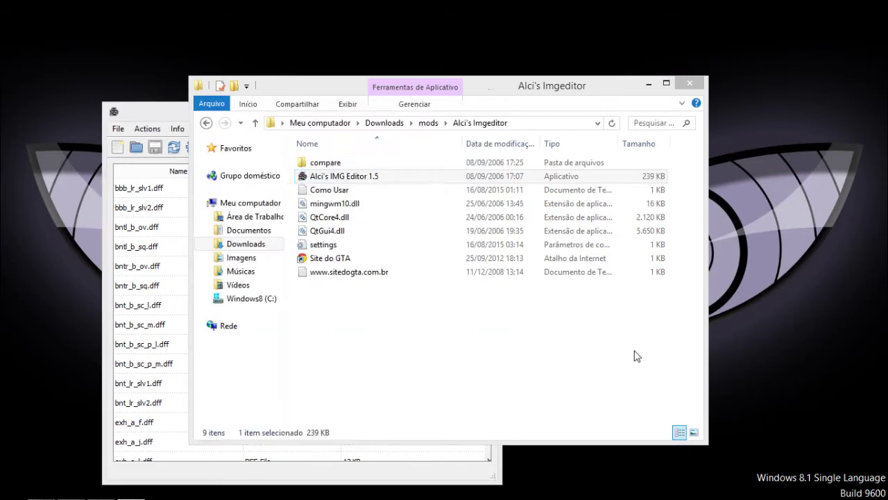
{"action": "key", "text": "BackSpace"}
{"action": "key", "text": "BackSpace"}
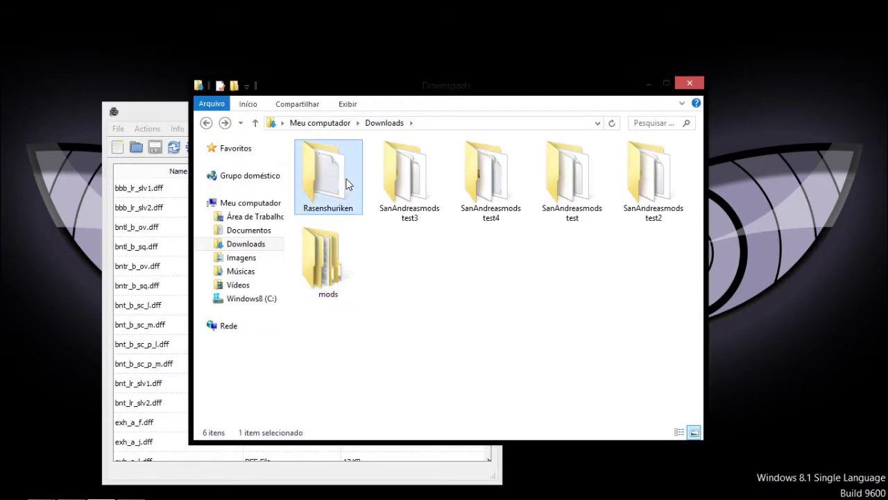
{"action": "double_click", "coordinate": [347, 184]}
{"action": "double_click", "coordinate": [347, 177]}
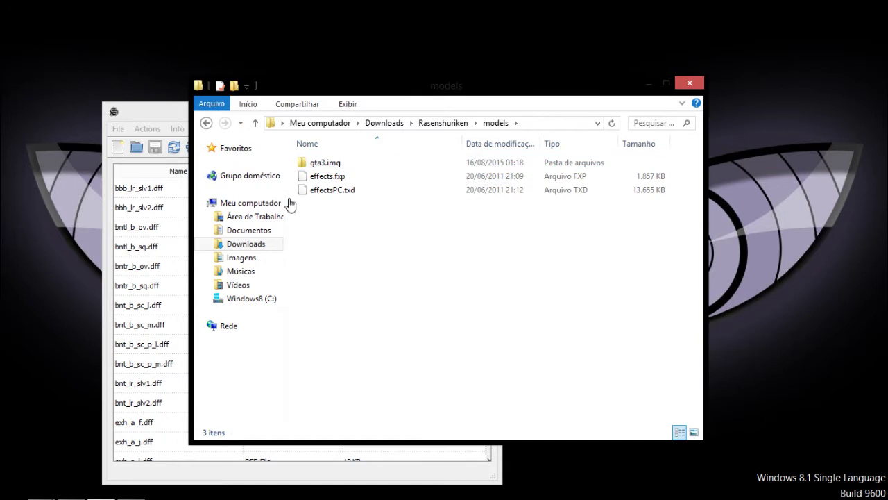
{"action": "double_click", "coordinate": [371, 163]}
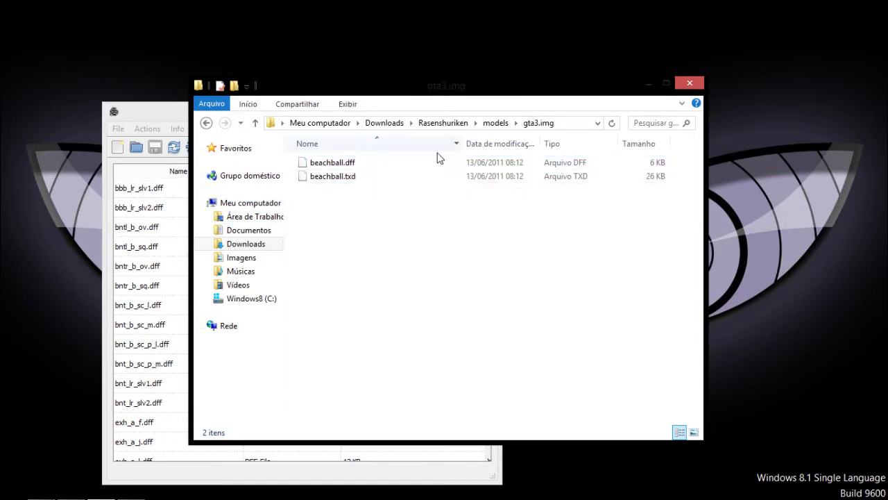
Copy the base name of beachball.dff and search for beachball in the archive open in Alci's IMG Editor.
{"action": "left_click", "coordinate": [362, 163]}
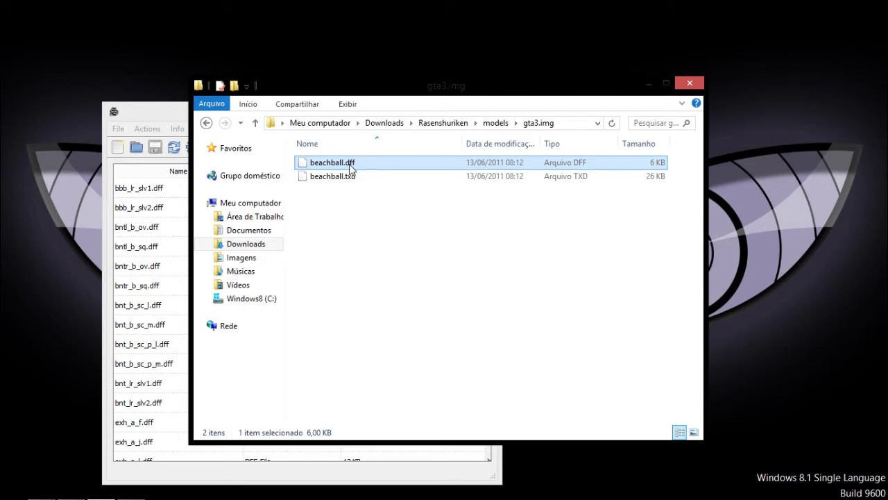
{"action": "left_click", "coordinate": [351, 168]}
{"action": "key", "text": "ctrl+c"}
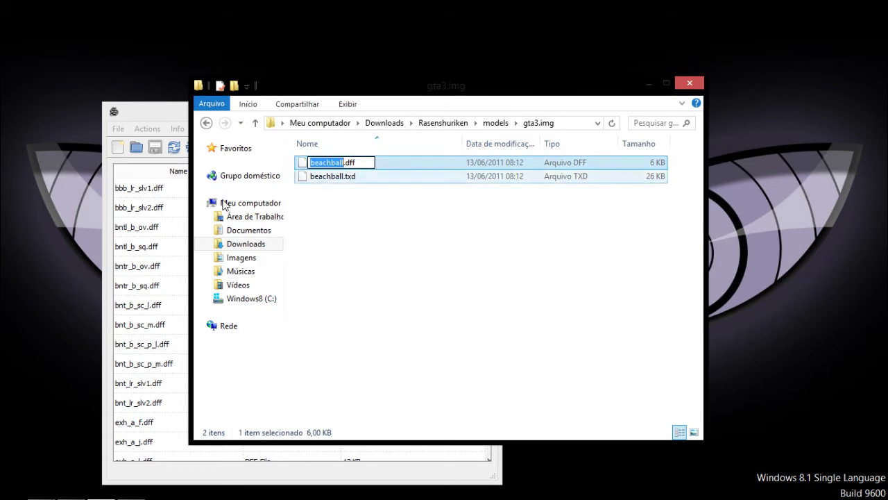
{"action": "left_click", "coordinate": [146, 245]}
{"action": "key", "text": "ctrl+v"}
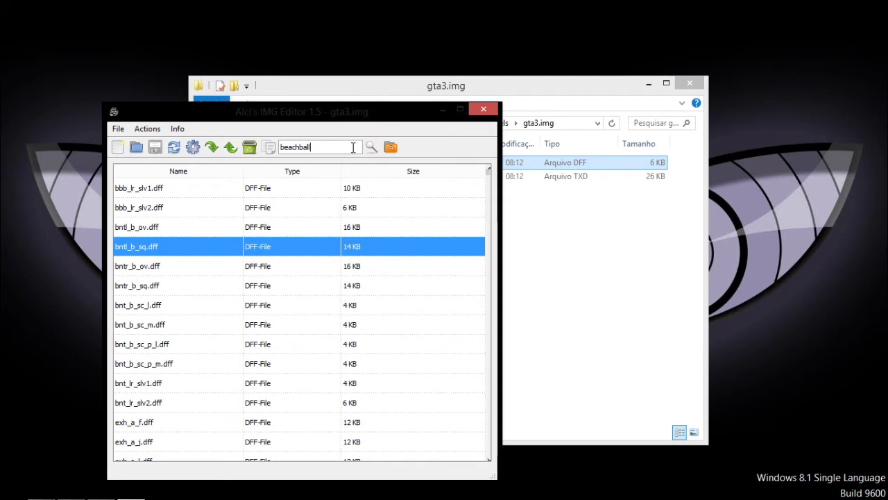
{"action": "left_click", "coordinate": [371, 146]}
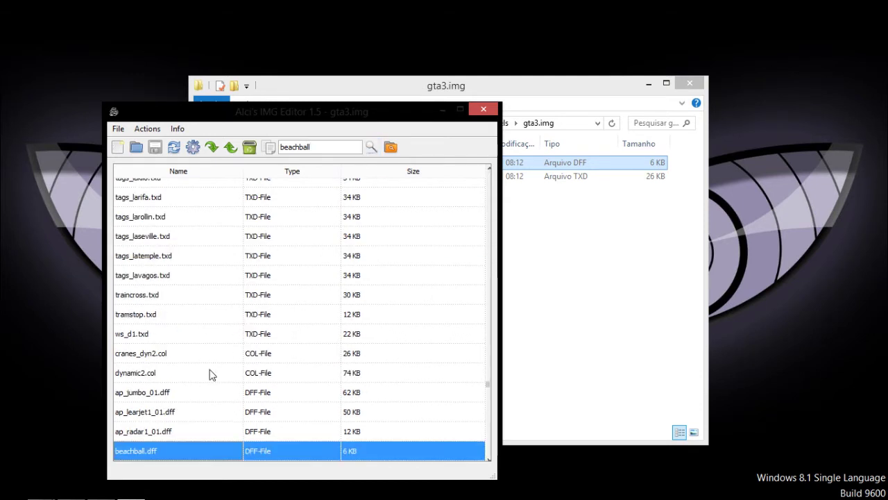
Export the original beachball.dff from the gta3 archive to the Downloads folder.
{"action": "left_click", "coordinate": [231, 148]}
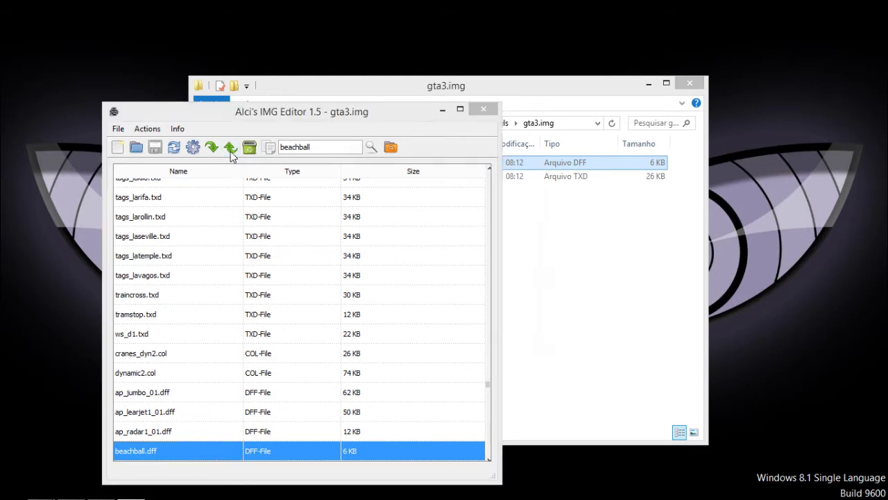
{"action": "double_click", "coordinate": [401, 292]}
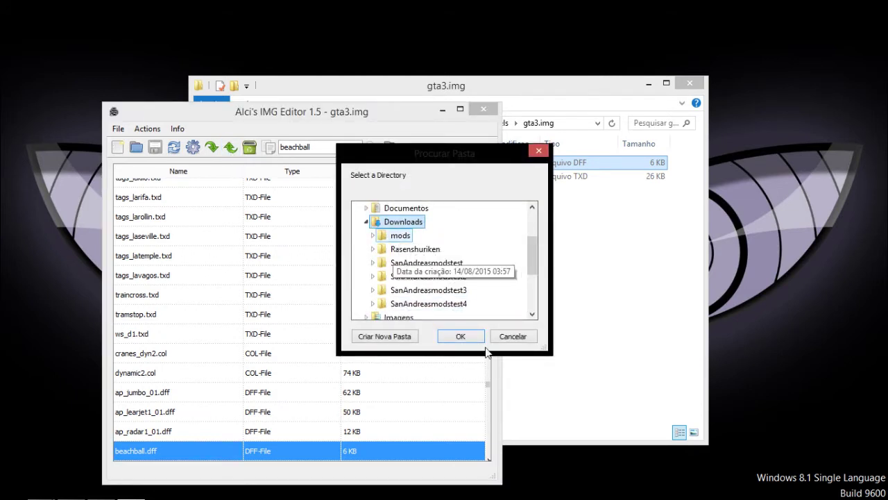
{"action": "left_click", "coordinate": [463, 337]}
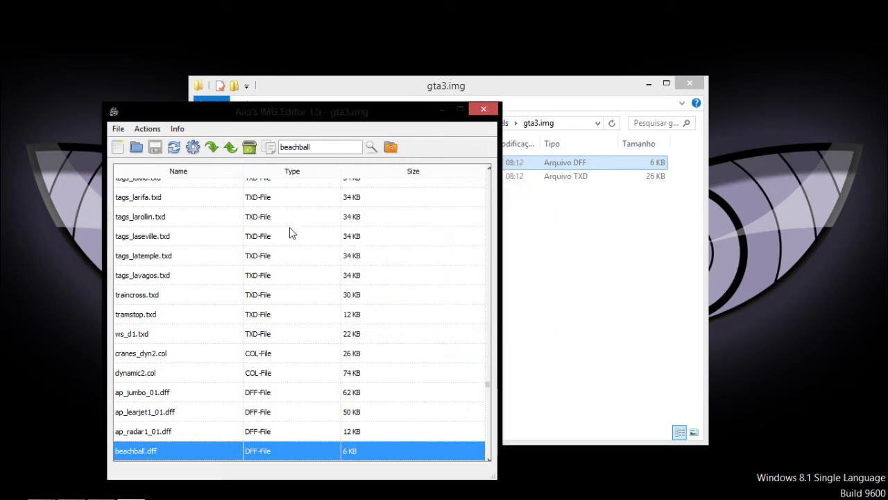
Find the next beachball entry, beachball.txd, and export it to the Downloads folder.
{"action": "left_click", "coordinate": [371, 147]}
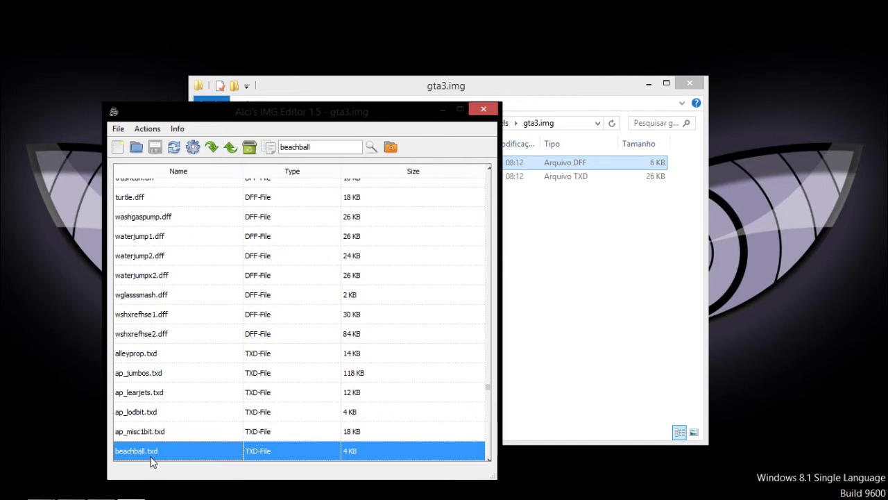
{"action": "left_click", "coordinate": [229, 148]}
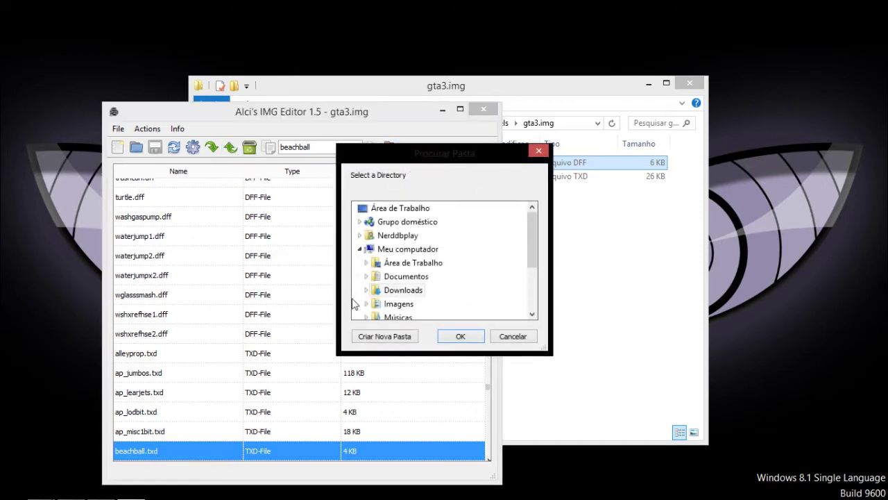
{"action": "double_click", "coordinate": [404, 291]}
{"action": "left_click", "coordinate": [469, 339]}
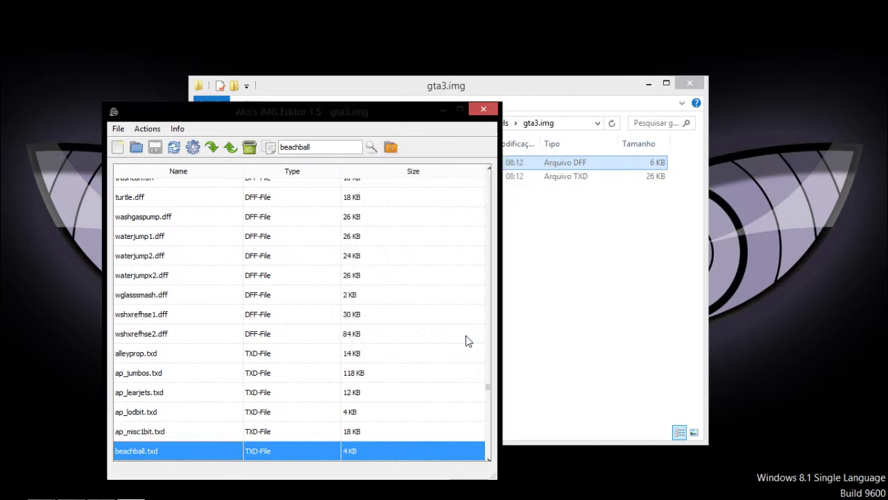
Import the mod's beachball.dff and beachball.txd from Rasenshuriken's models/gta3.img folder into the gta3 archive.
{"action": "left_click", "coordinate": [551, 274]}
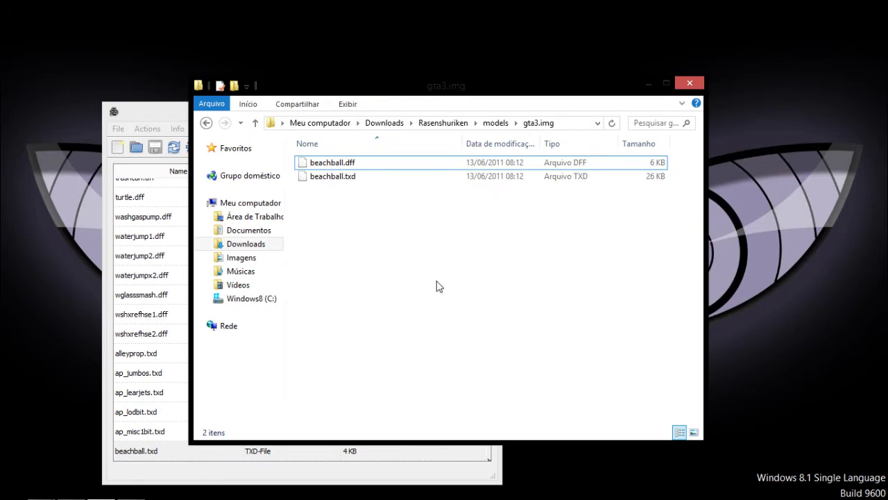
{"action": "left_click", "coordinate": [136, 301]}
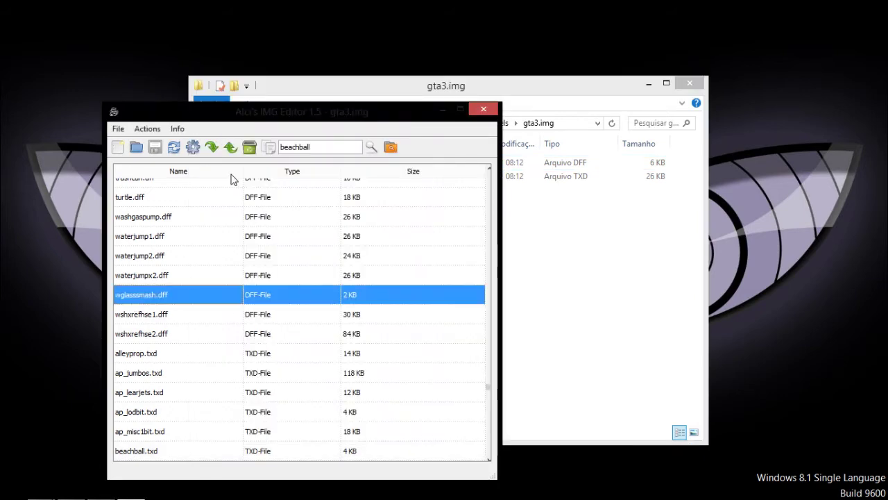
{"action": "left_click", "coordinate": [209, 146]}
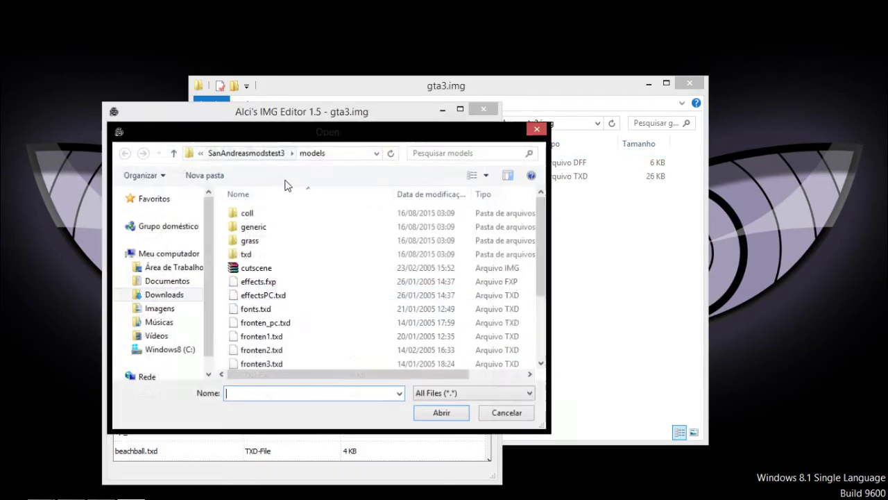
{"action": "left_click", "coordinate": [175, 156]}
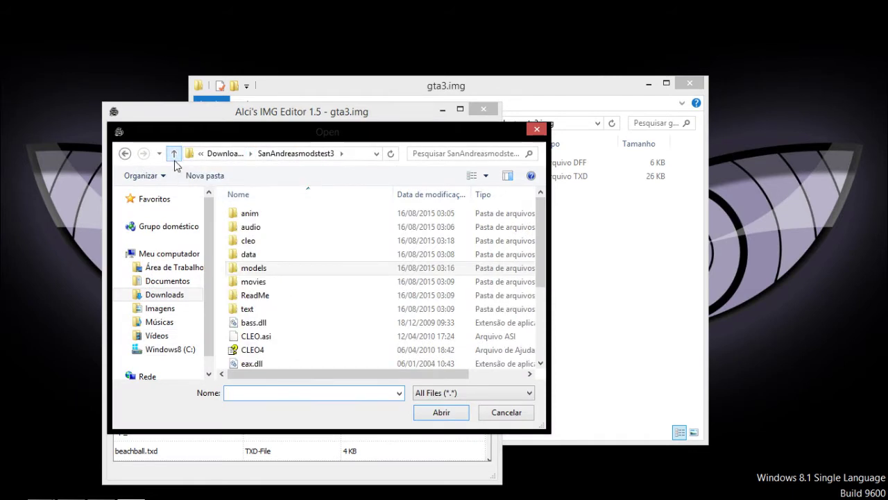
{"action": "left_click", "coordinate": [175, 155]}
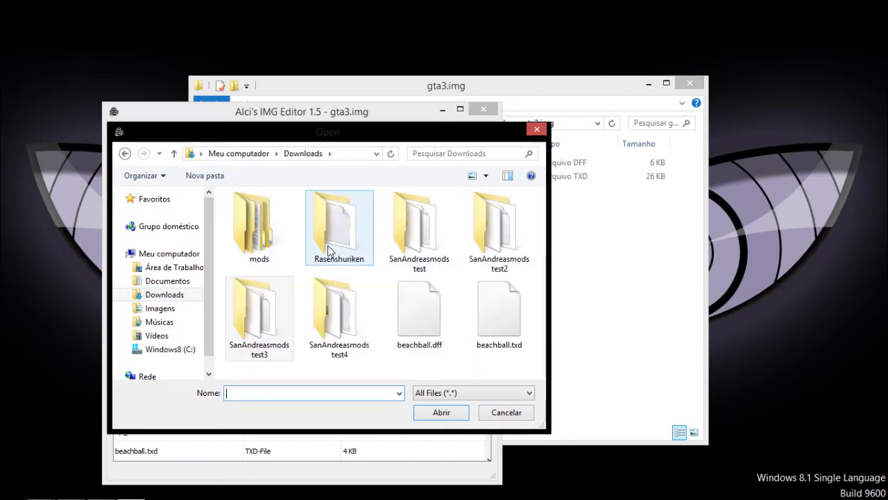
{"action": "double_click", "coordinate": [309, 242]}
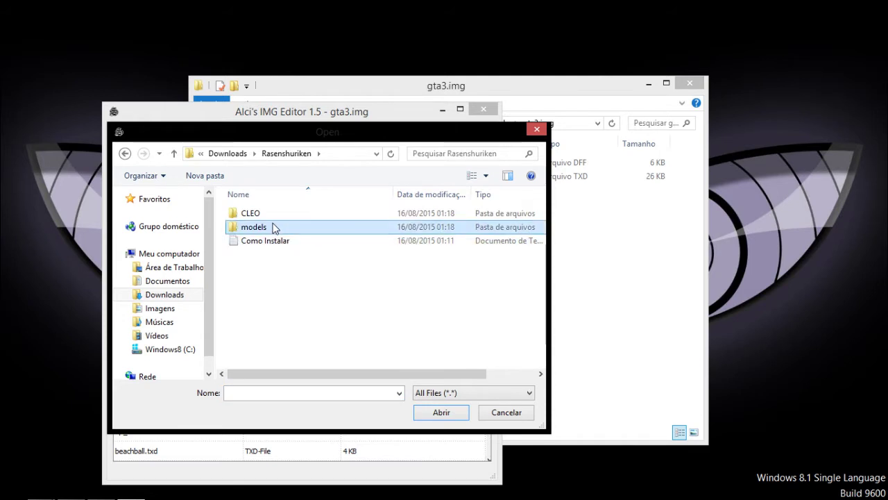
{"action": "double_click", "coordinate": [273, 228]}
{"action": "double_click", "coordinate": [273, 218]}
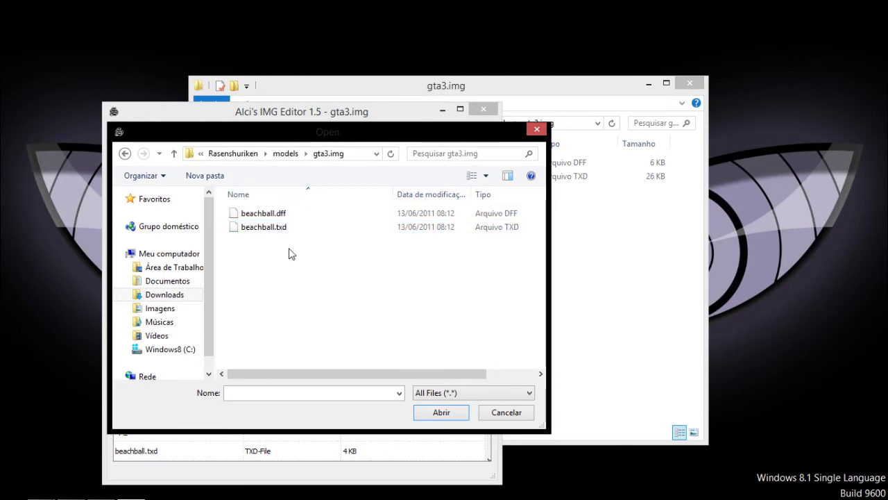
{"action": "left_click_drag", "start_coordinate": [290, 254], "coordinate": [296, 207]}
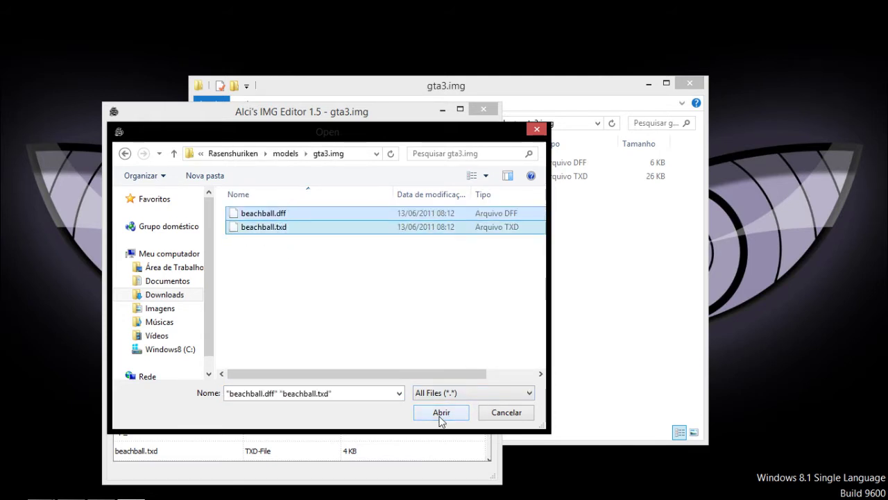
{"action": "left_click", "coordinate": [461, 414]}
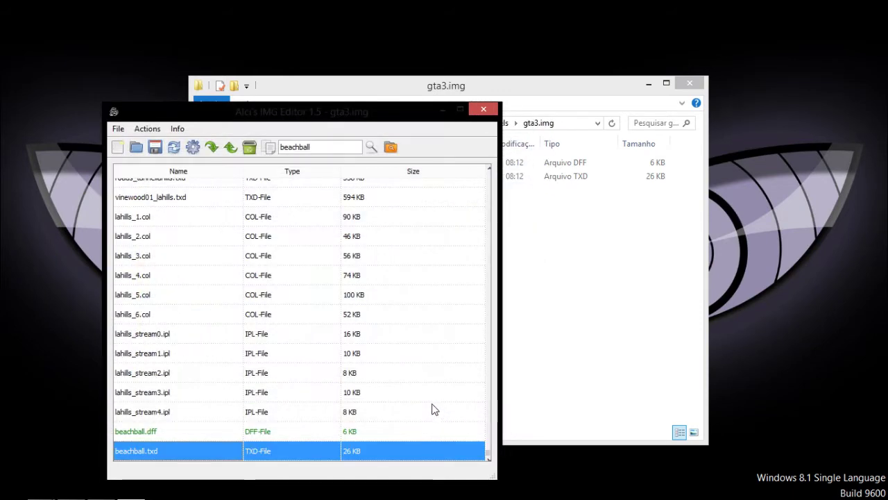
Save the changes to the gta3 archive and rebuild it.
{"action": "left_click", "coordinate": [154, 147]}
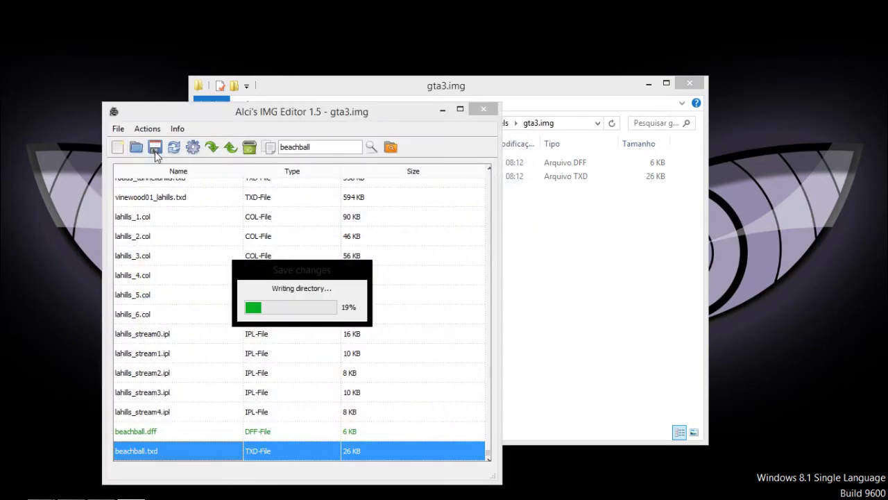
{"action": "left_click", "coordinate": [194, 150]}
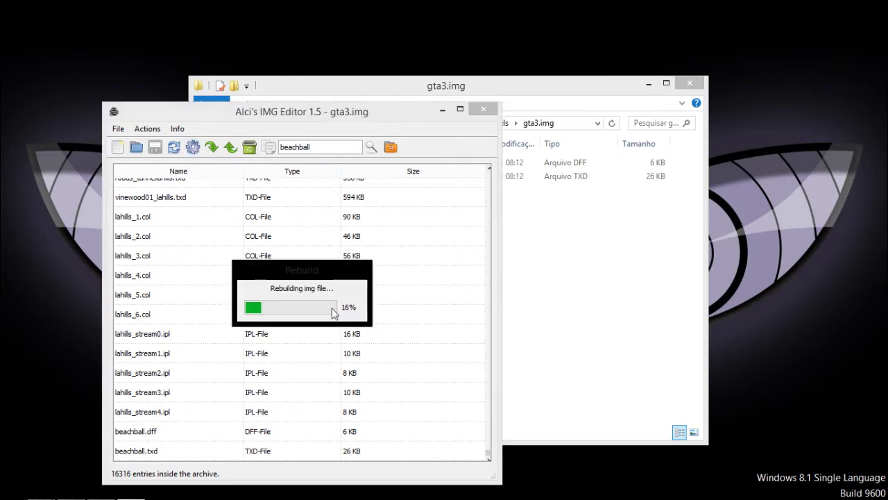
Switch to File Explorer, open the Rasenshuriken mod's models folder, and close Alci's IMG Editor.
{"action": "left_click", "coordinate": [587, 284]}
{"action": "key", "text": "BackSpace"}
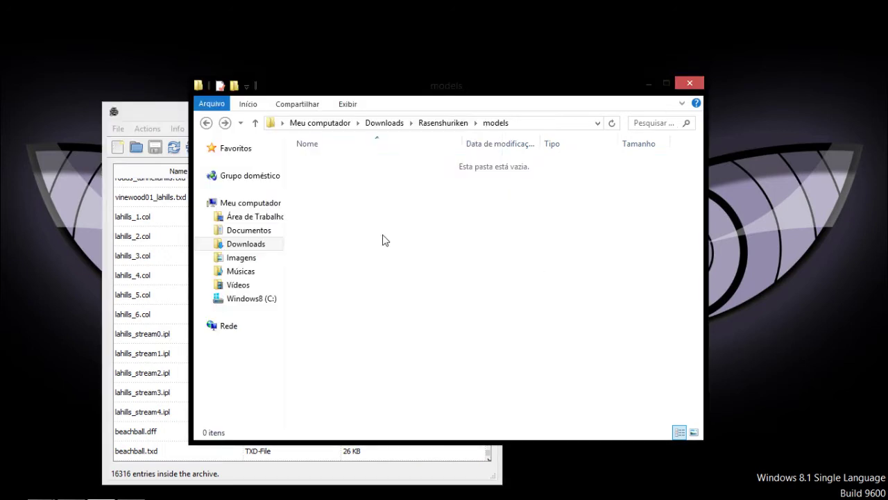
{"action": "key", "text": "BackSpace"}
{"action": "key", "text": "BackSpace"}
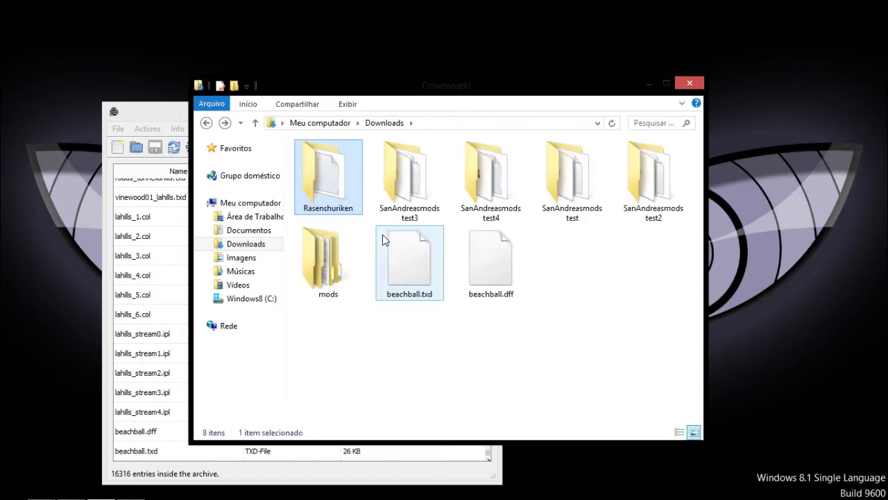
{"action": "double_click", "coordinate": [337, 205]}
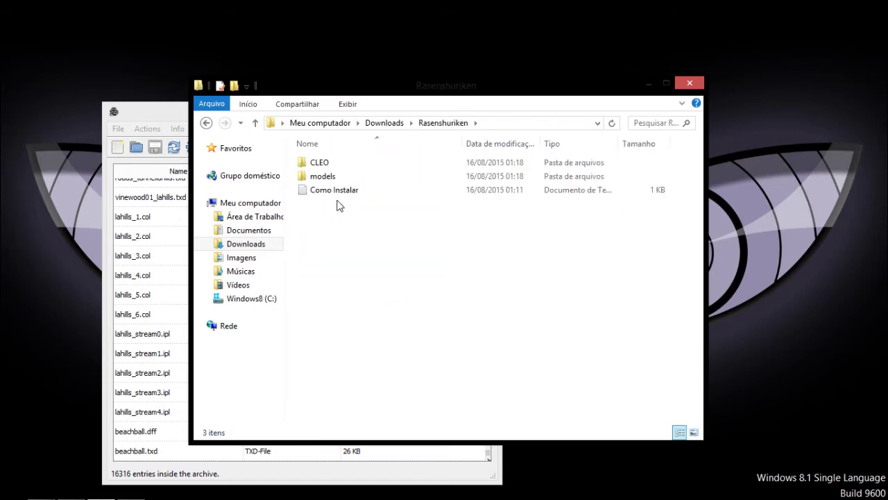
{"action": "double_click", "coordinate": [331, 176]}
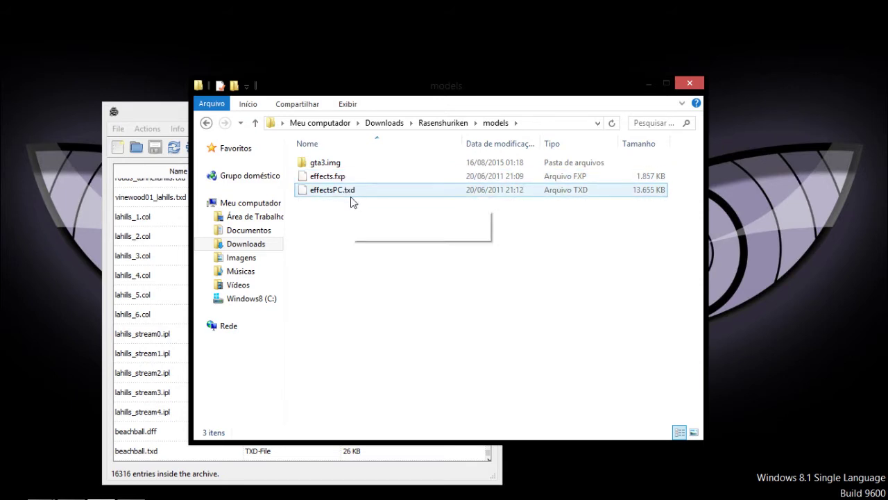
{"action": "key", "text": "alt+Tab"}
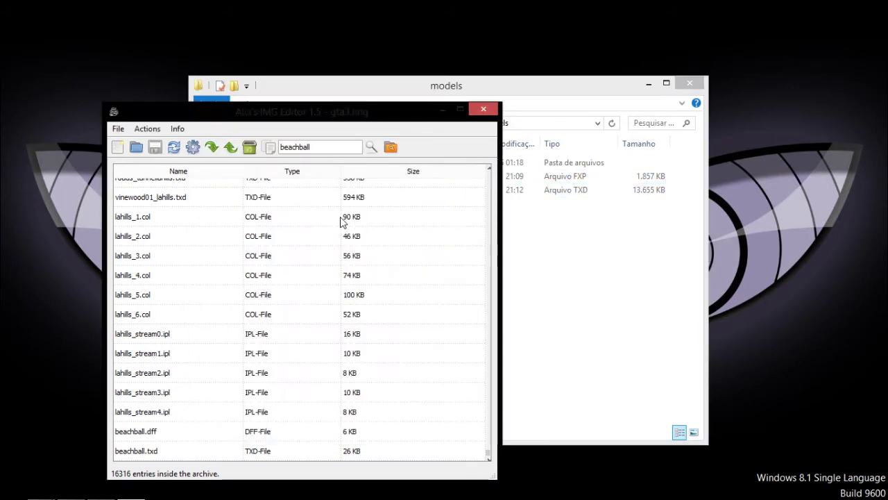
{"action": "left_click", "coordinate": [484, 110]}
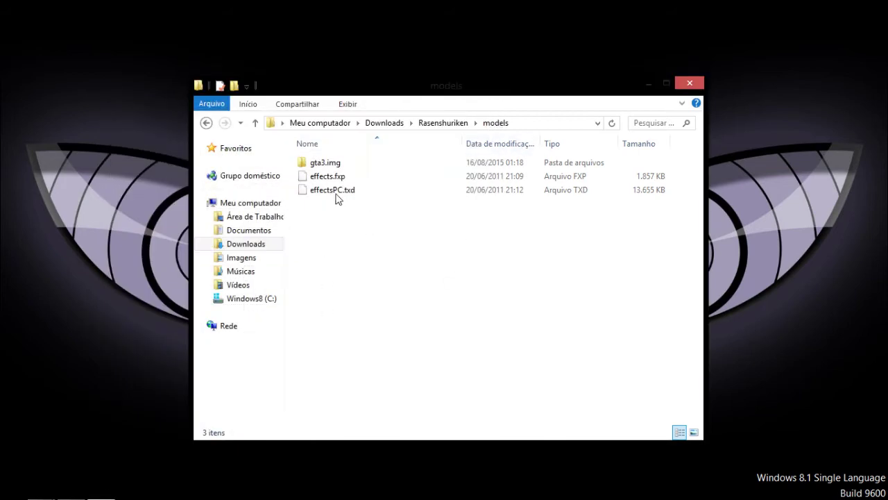
Copy effects.fxp and effectsPC.txd from the mod's models folder into SanAndreasmodstest3's models folder, replacing the existing files.
{"action": "left_click_drag", "start_coordinate": [337, 201], "coordinate": [335, 178]}
{"action": "key", "text": "BackSpace"}
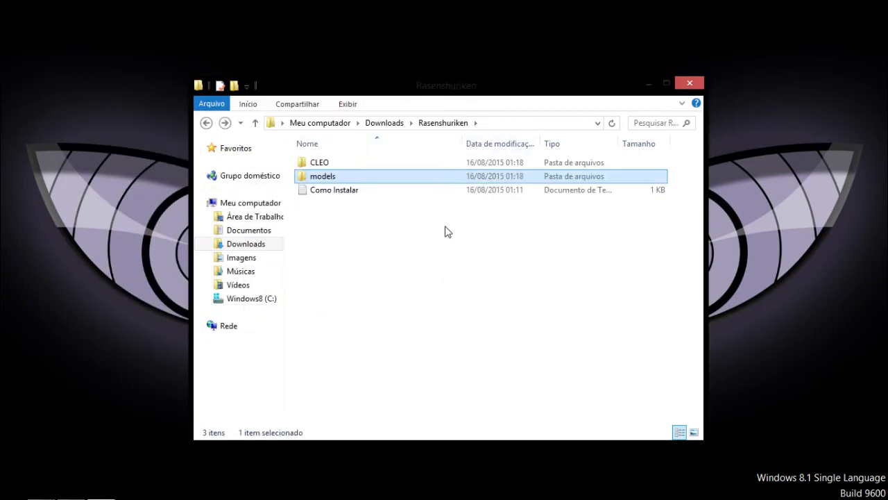
{"action": "key", "text": "BackSpace"}
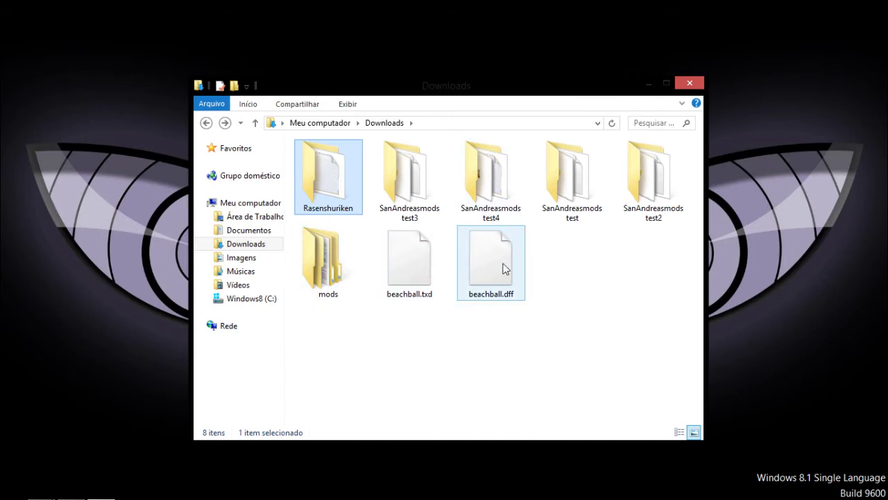
{"action": "double_click", "coordinate": [397, 201]}
{"action": "double_click", "coordinate": [360, 218]}
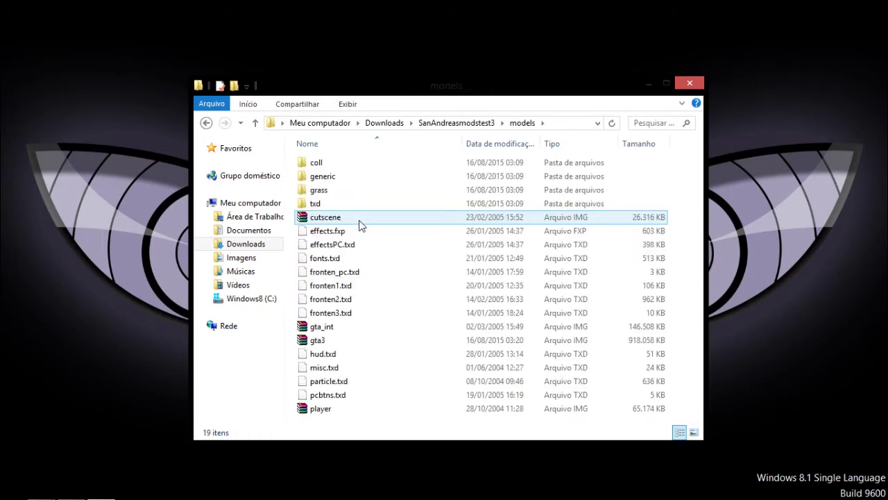
{"action": "left_click", "coordinate": [375, 411]}
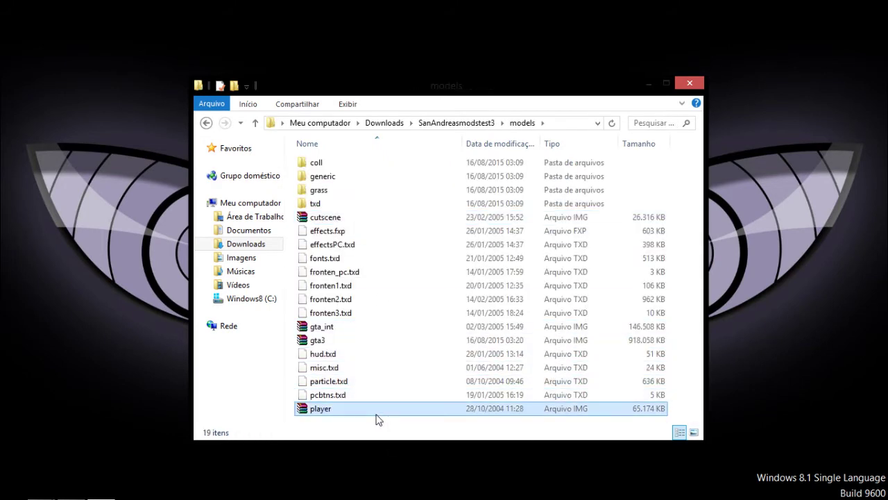
{"action": "key", "text": "ctrl+v"}
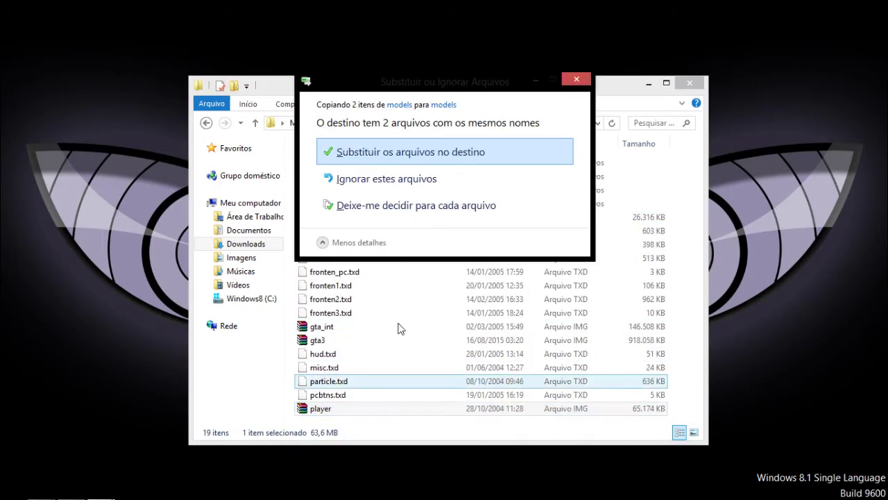
{"action": "left_click", "coordinate": [394, 155]}
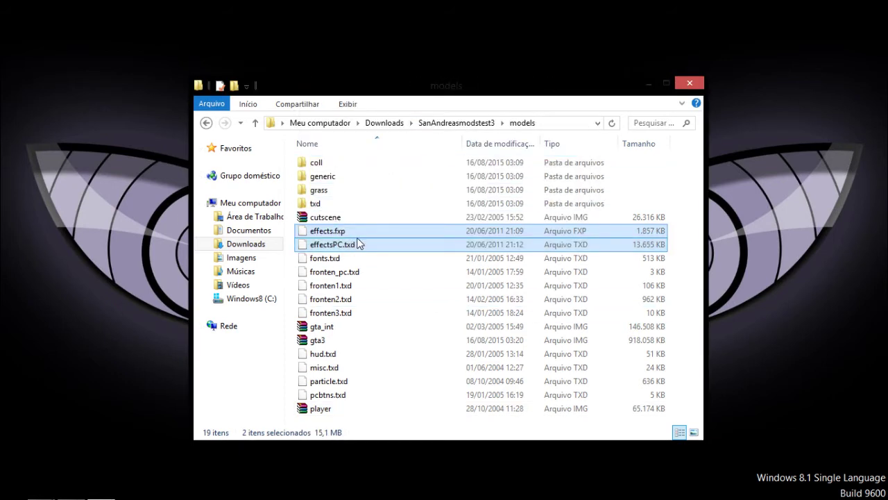
Return to the SanAndreasmodstest3 folder and launch the game with gta_sa.
{"action": "key", "text": "BackSpace"}
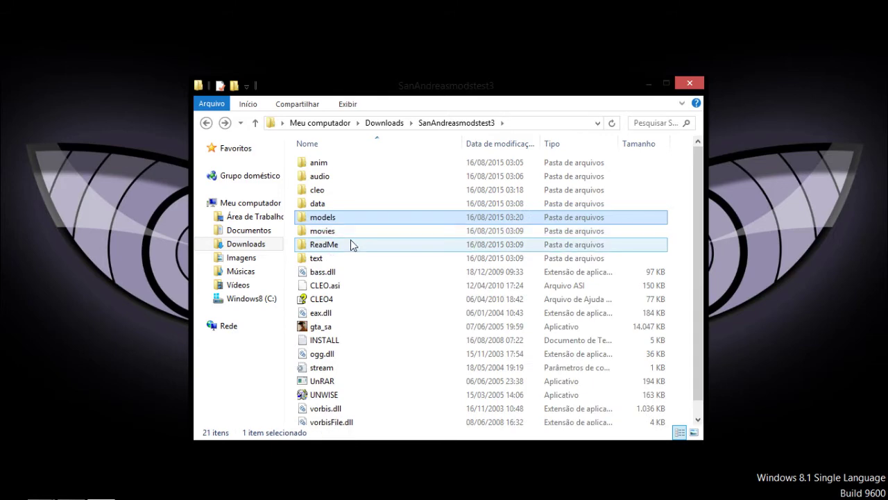
{"action": "double_click", "coordinate": [331, 332]}
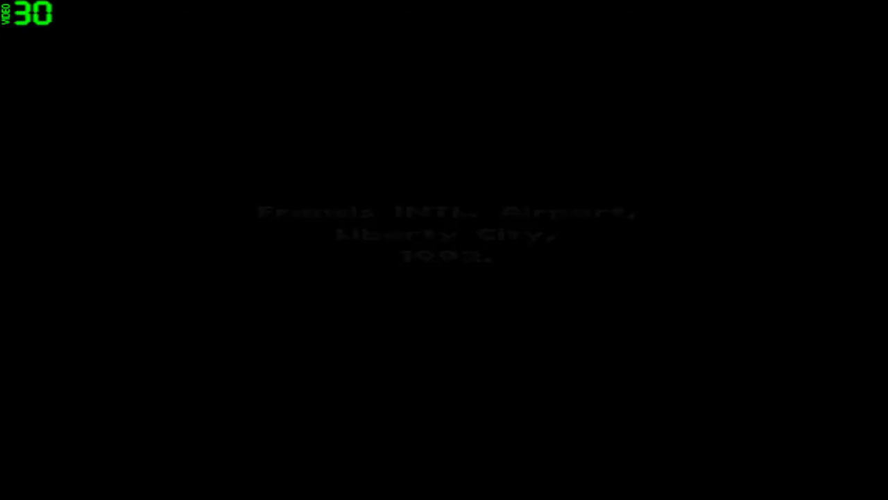
{"action": "key", "text": "w"}
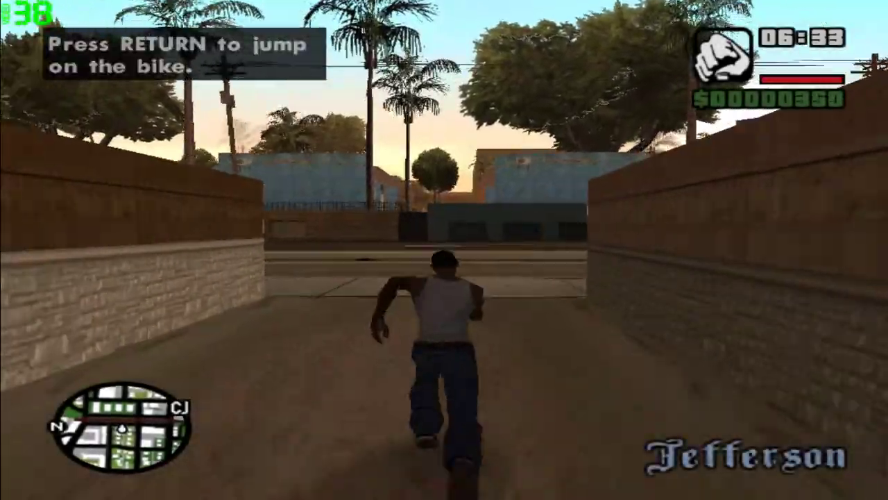
{"action": "key", "text": "a"}
{"action": "key", "text": "d"}
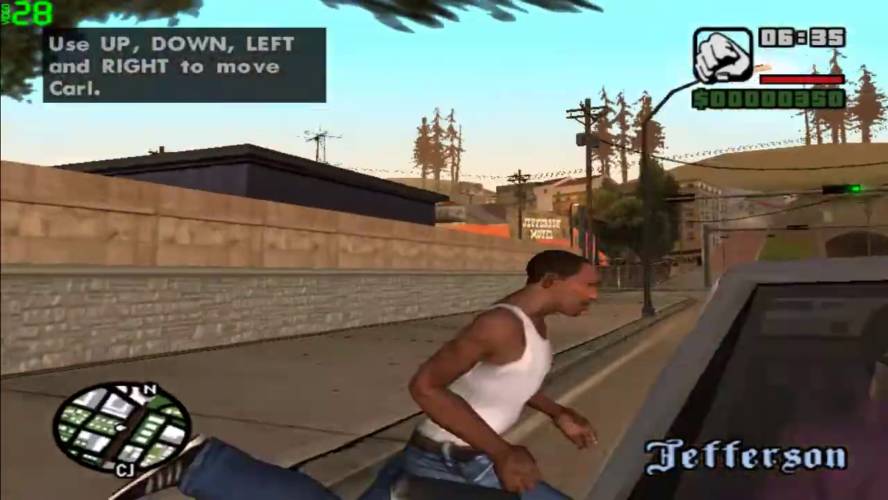